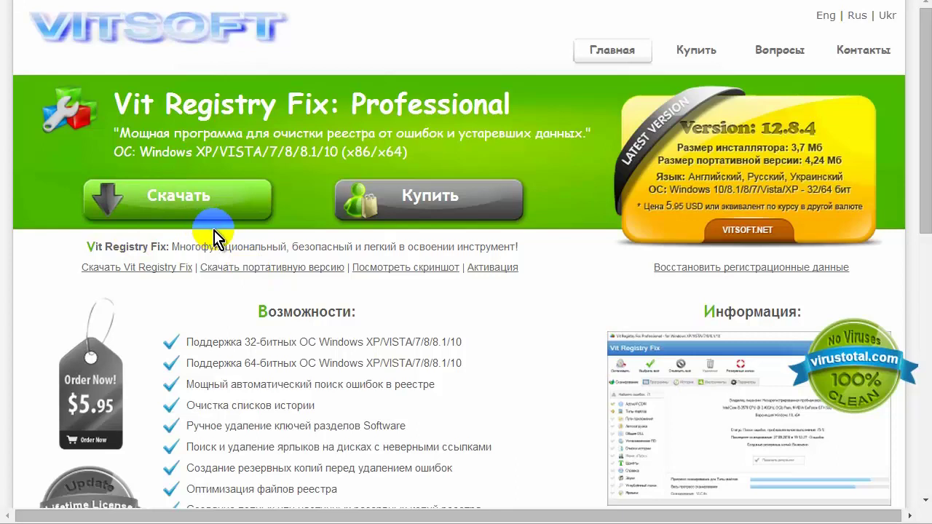
# Step: Download the Vit Registry Fix Professional installer to the desktop and close the downloads list
pyautogui.click(160, 267)
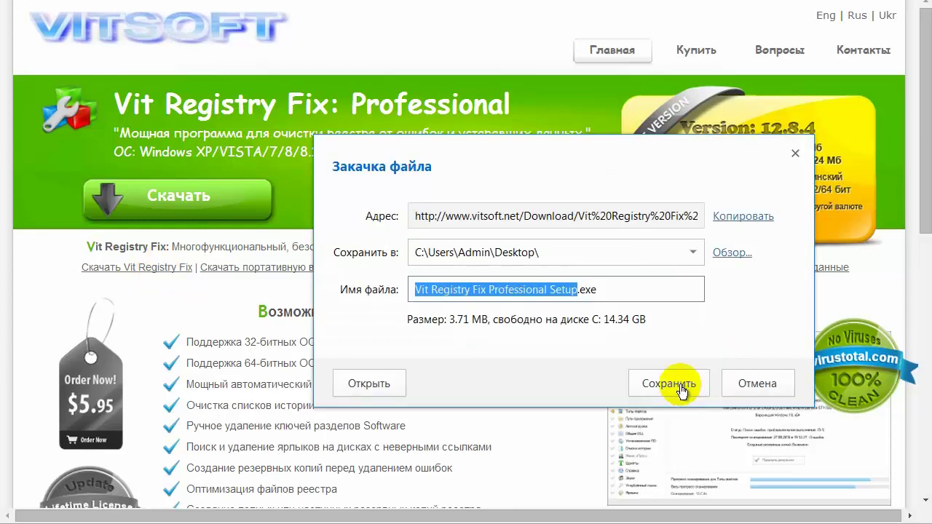
pyautogui.click(680, 385)
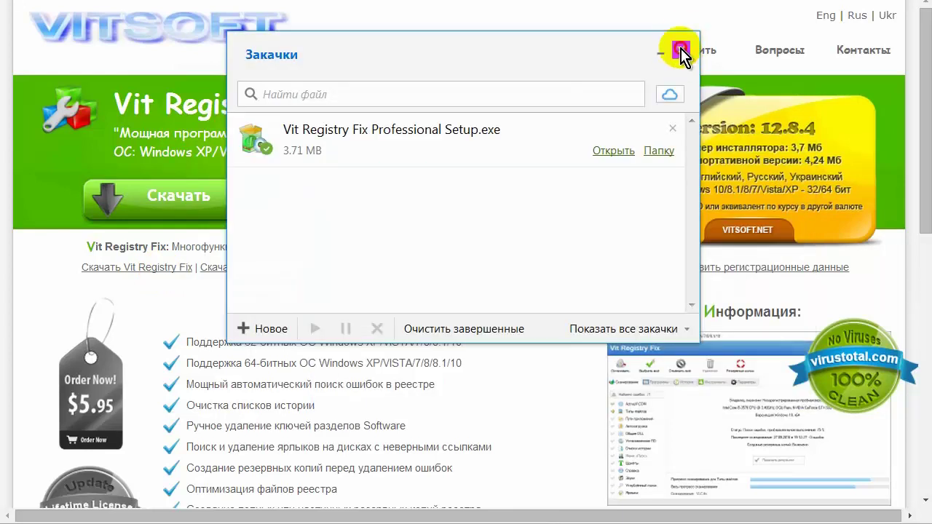
pyautogui.click(682, 49)
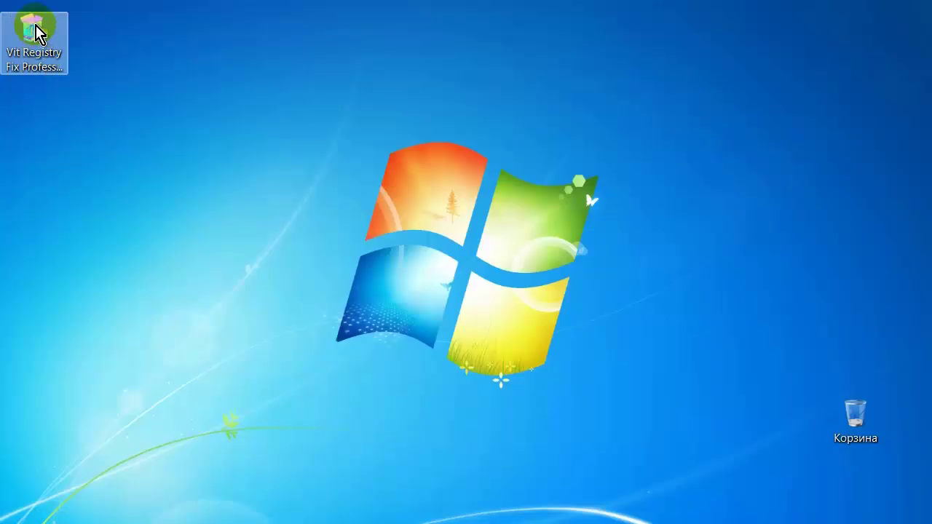
# Step: Install Vit Registry Fix 12.8.4 in C:\Program Files\VITSOFT\Vit Registry Fix, accepting the licence and keeping only the desktop shortcut option enabled
pyautogui.click(37, 30)
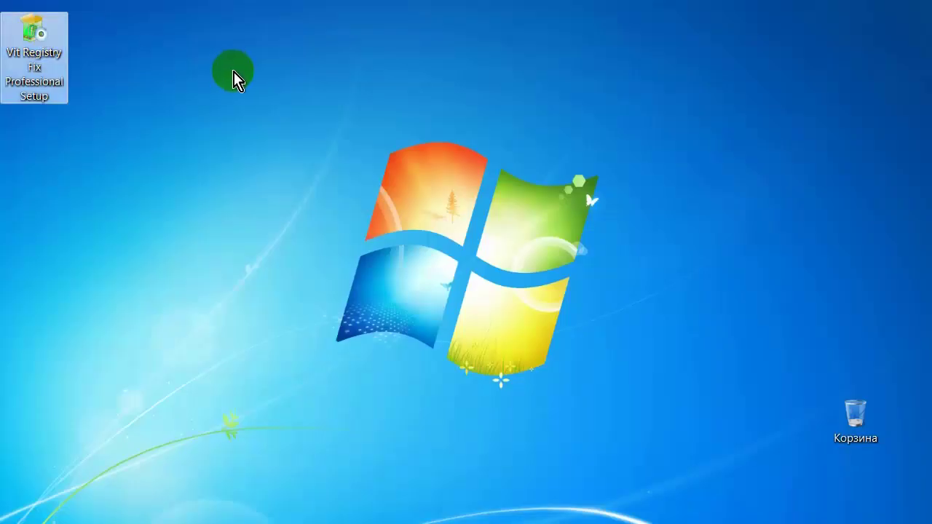
pyautogui.click(485, 296)
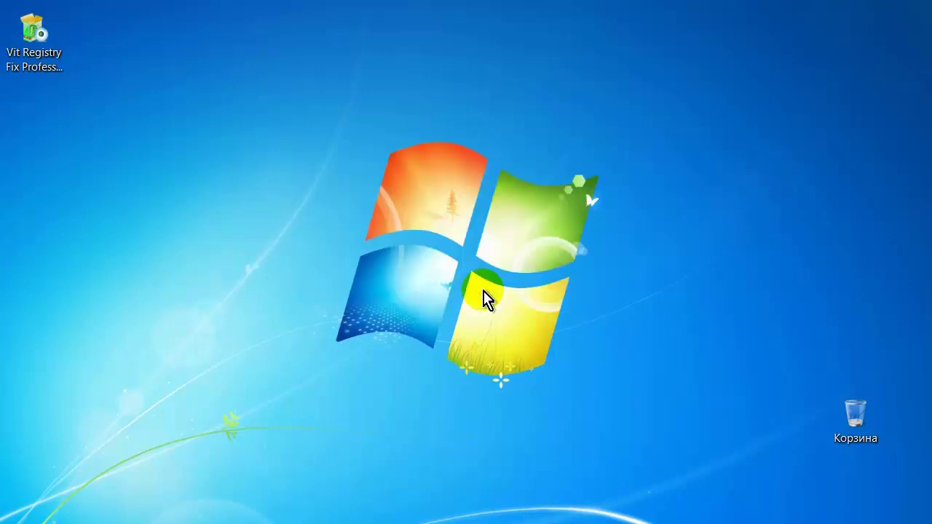
pyautogui.click(561, 392)
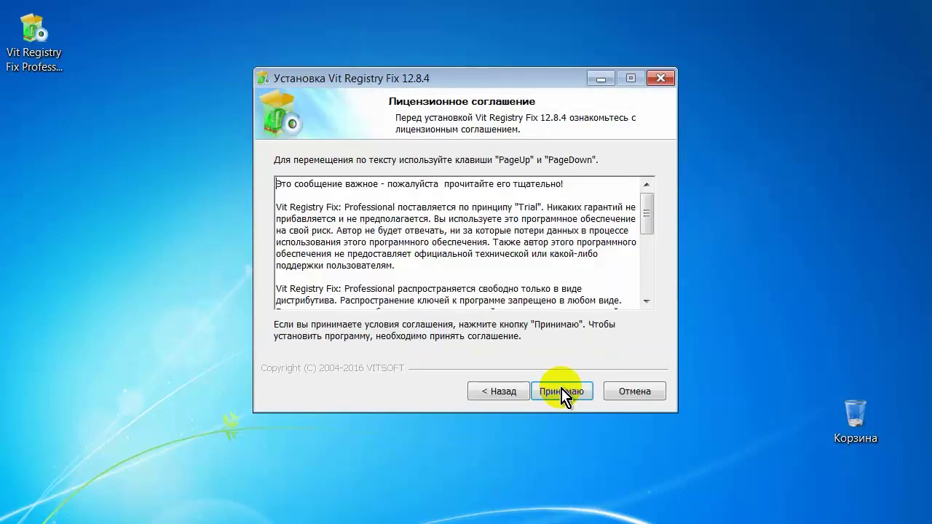
pyautogui.click(562, 391)
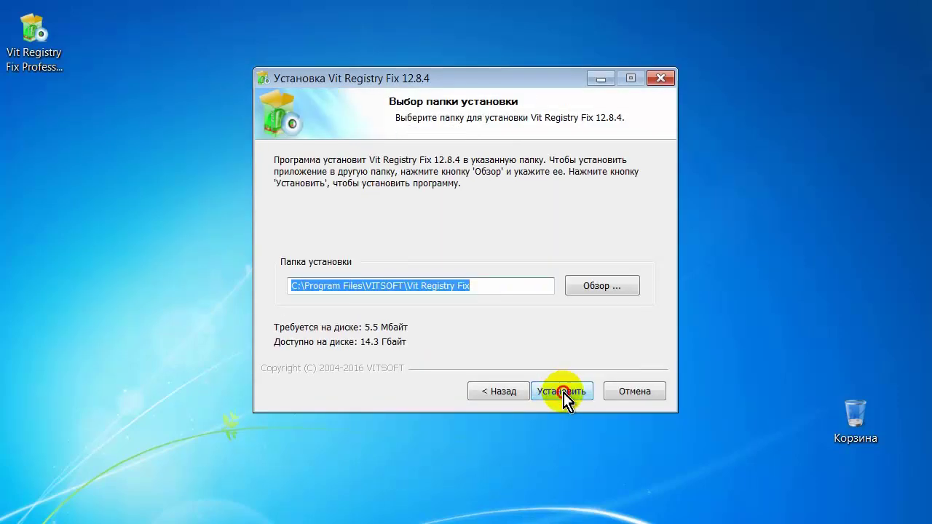
pyautogui.click(564, 391)
pyautogui.click(553, 394)
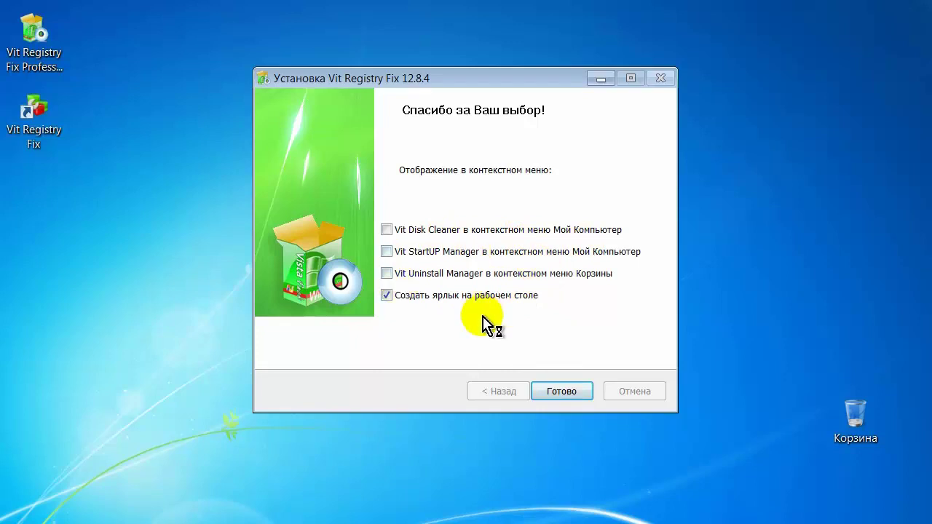
pyautogui.click(562, 393)
# Step: Launch Vit Registry Fix from its desktop shortcut and start it in trial mode
pyautogui.click(34, 106)
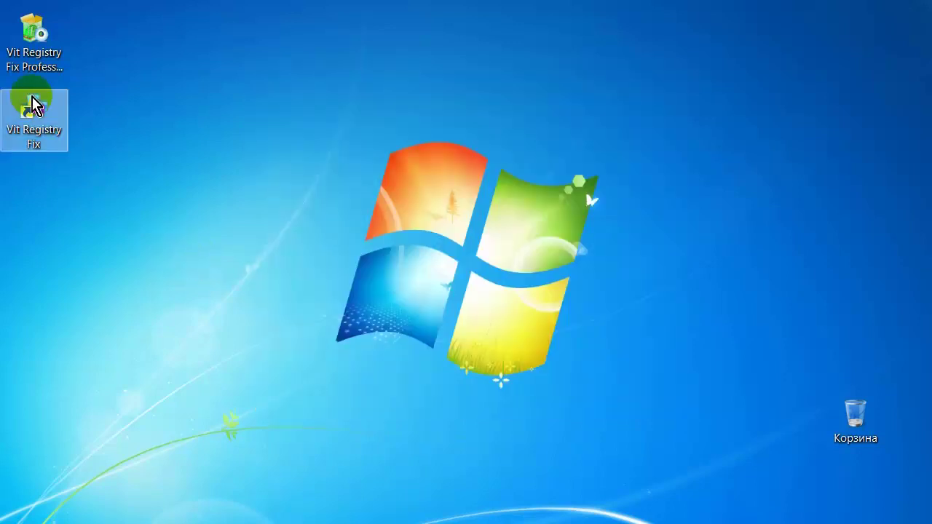
pyautogui.doubleClick(36, 106)
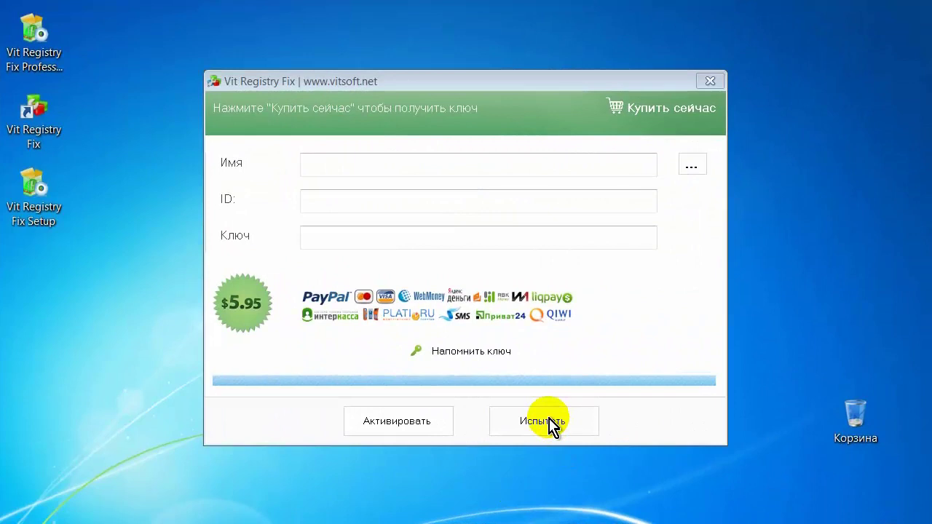
pyautogui.click(551, 426)
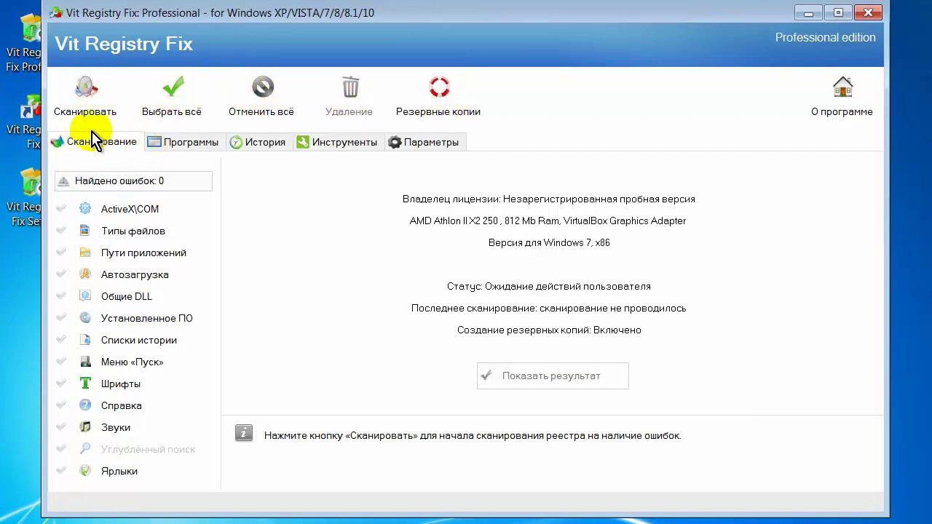
# Step: Look through the programs, history, tools and settings sections, including the registry and shortcut scan options
pyautogui.click(188, 146)
pyautogui.click(266, 146)
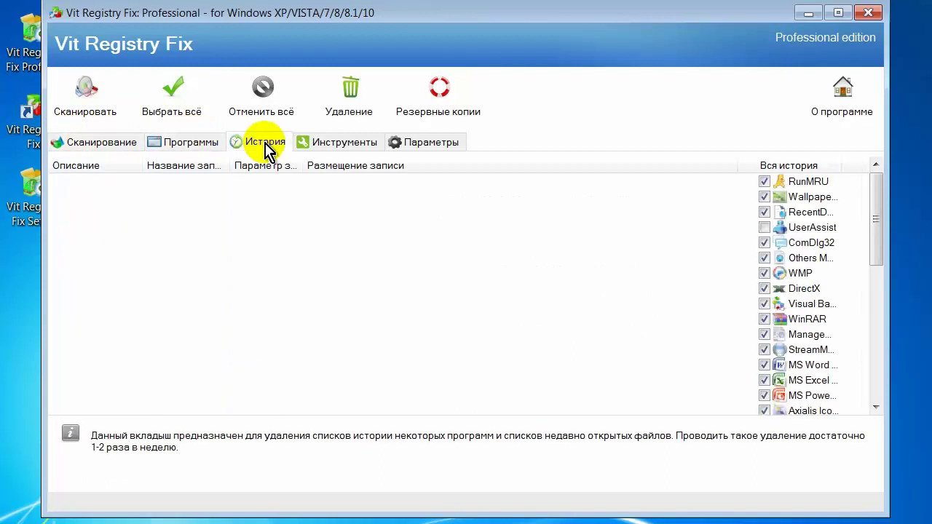
pyautogui.click(348, 146)
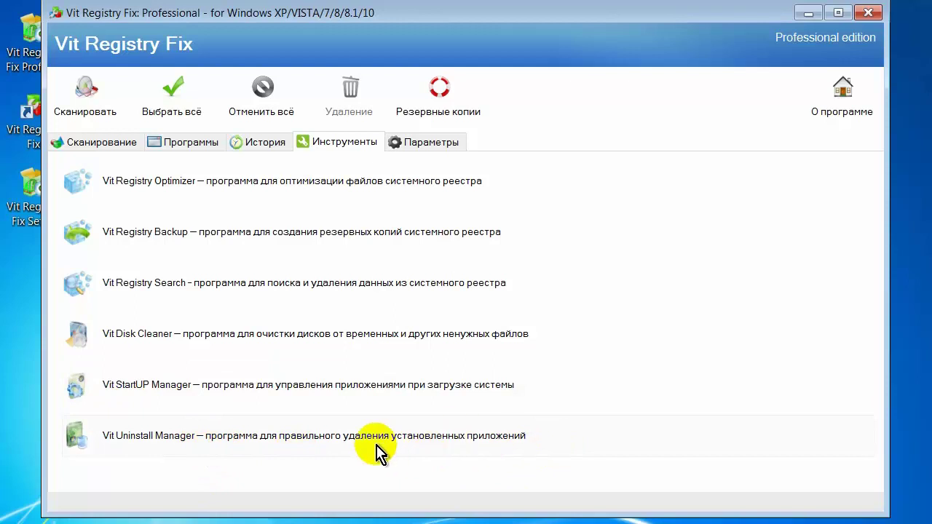
pyautogui.click(429, 143)
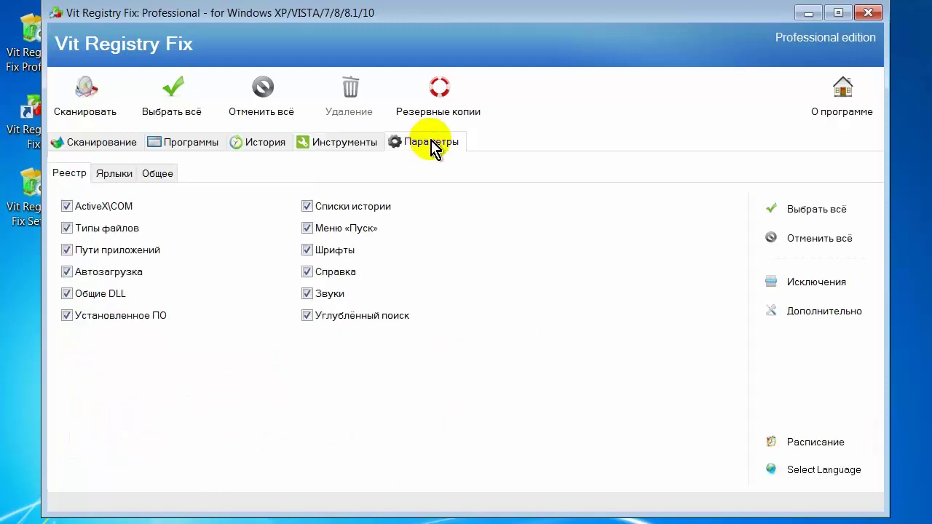
pyautogui.click(116, 175)
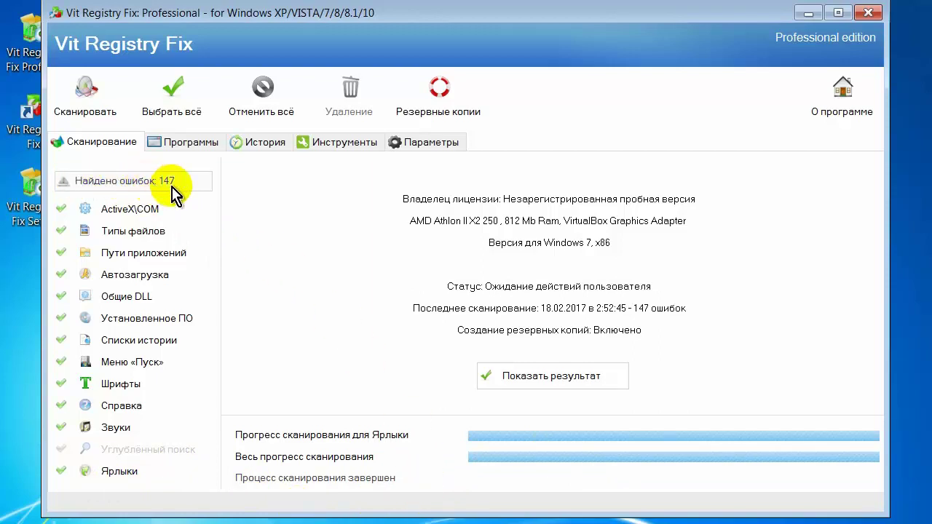
# Step: Review the registry scan results across all categories and delete all the selected errors
pyautogui.click(566, 385)
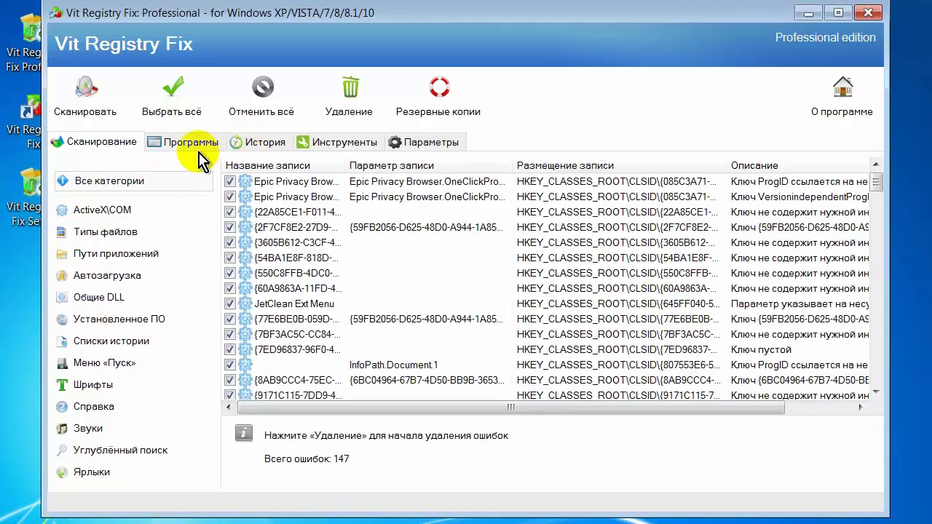
pyautogui.scroll(-20, 235, 396)
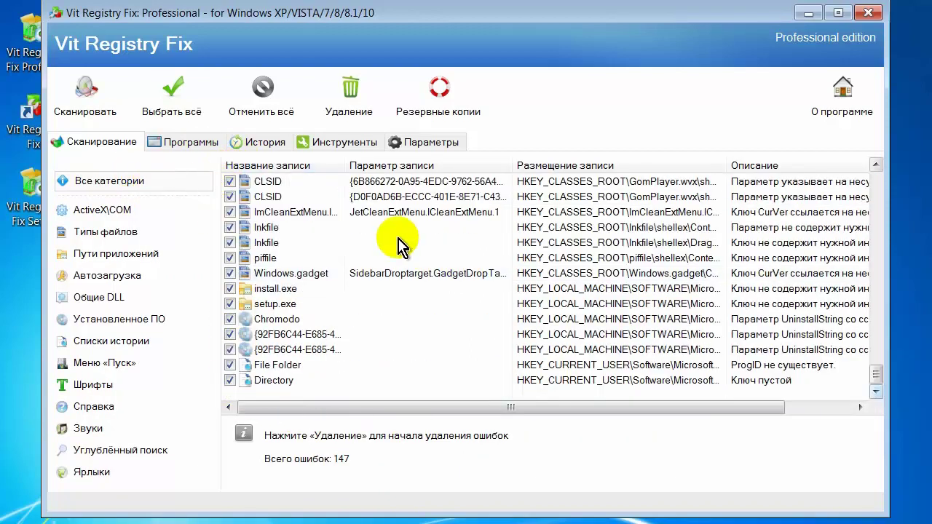
pyautogui.click(349, 94)
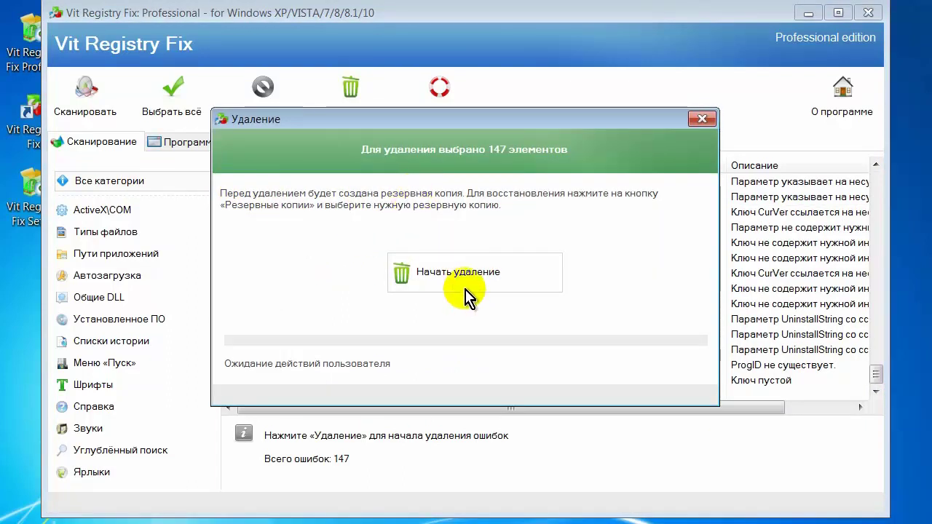
pyautogui.click(482, 281)
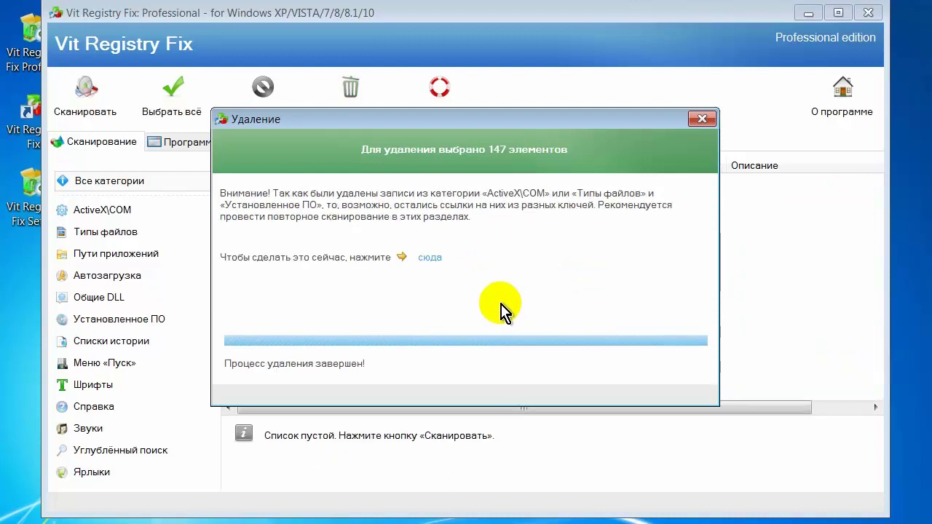
# Step: Run the recommended repeat scan of the ActiveX\COM, file types and installed software categories and show its results
pyautogui.click(430, 257)
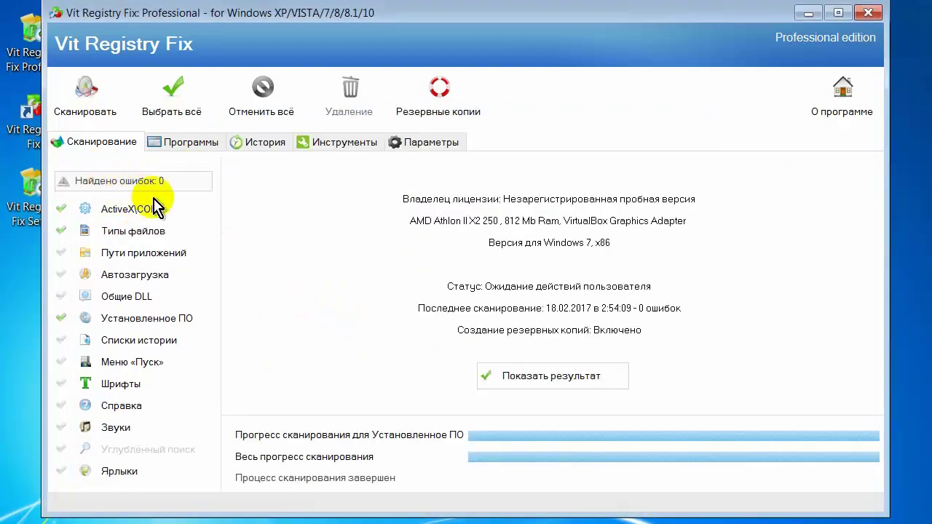
pyautogui.click(593, 380)
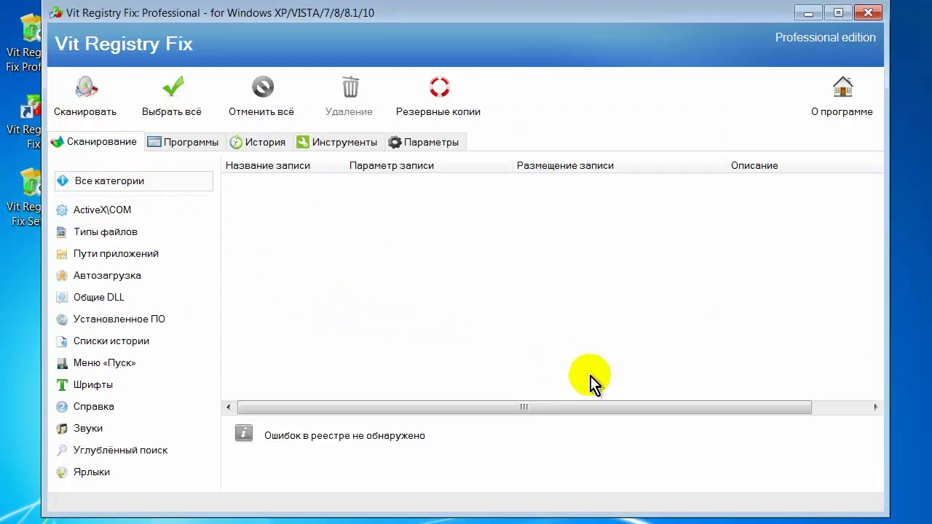
# Step: Try analysing the registry with Vit Registry Optimizer in trial mode and close it without restarting the computer
pyautogui.click(191, 145)
pyautogui.click(264, 146)
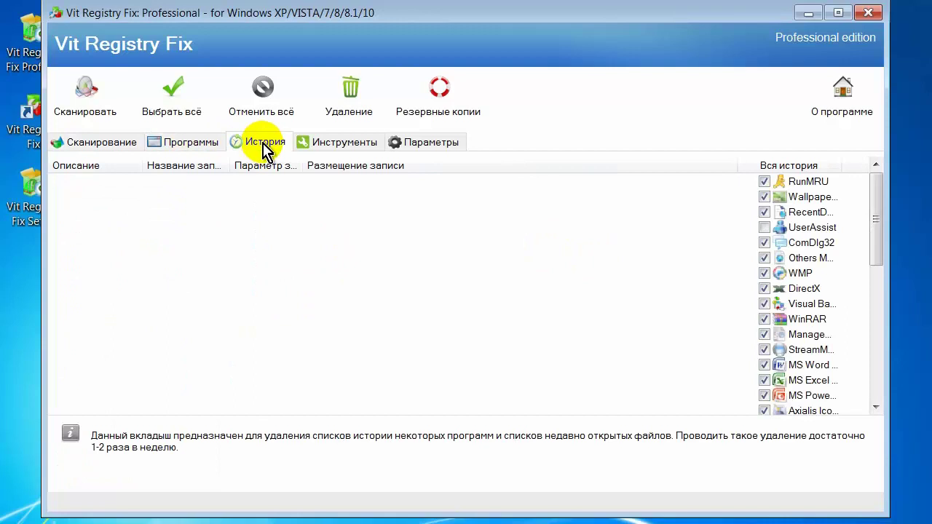
pyautogui.click(352, 145)
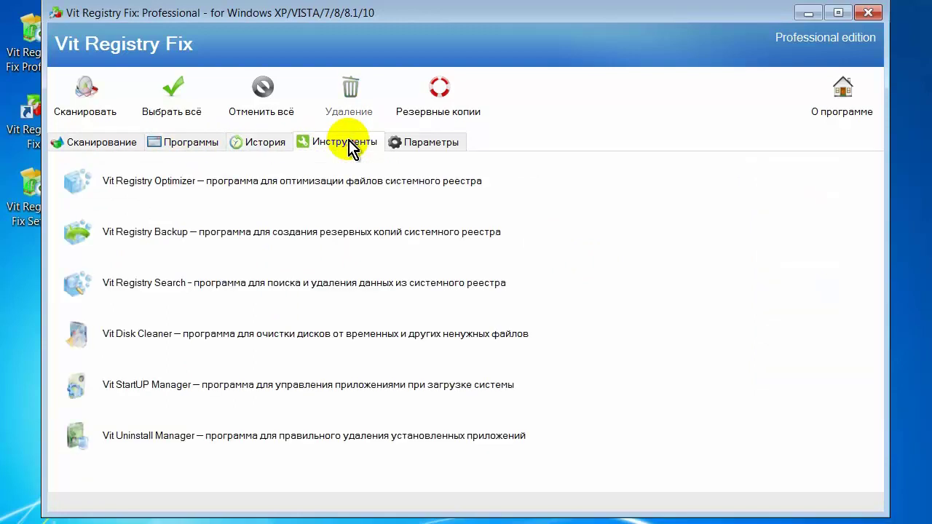
pyautogui.click(231, 191)
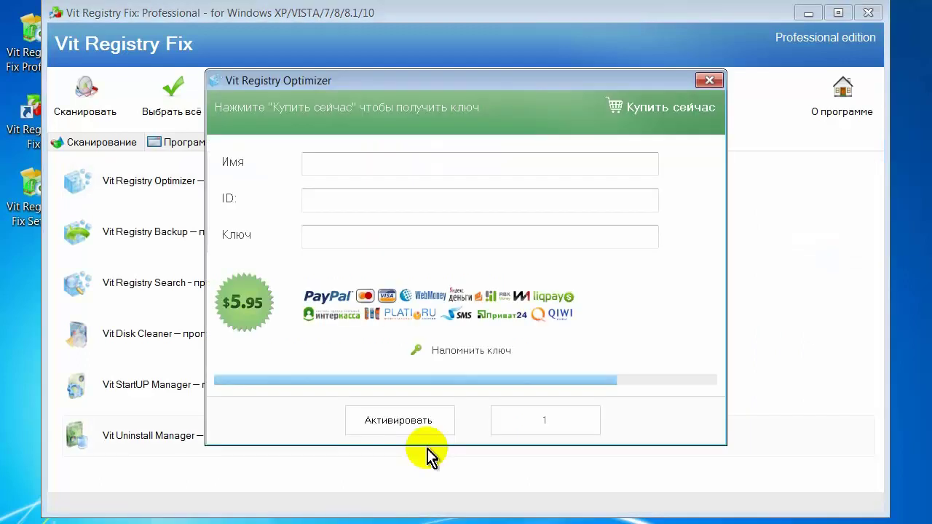
pyautogui.click(557, 425)
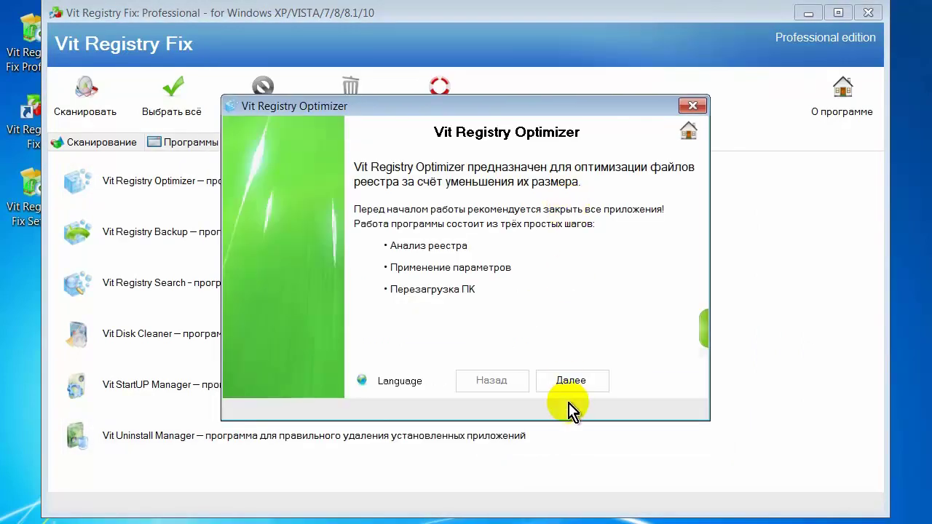
pyautogui.click(579, 380)
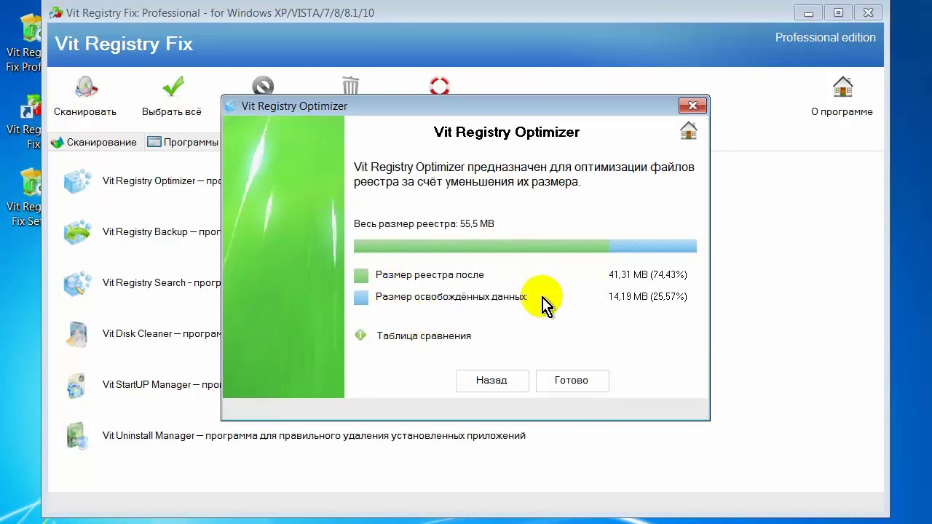
pyautogui.click(581, 380)
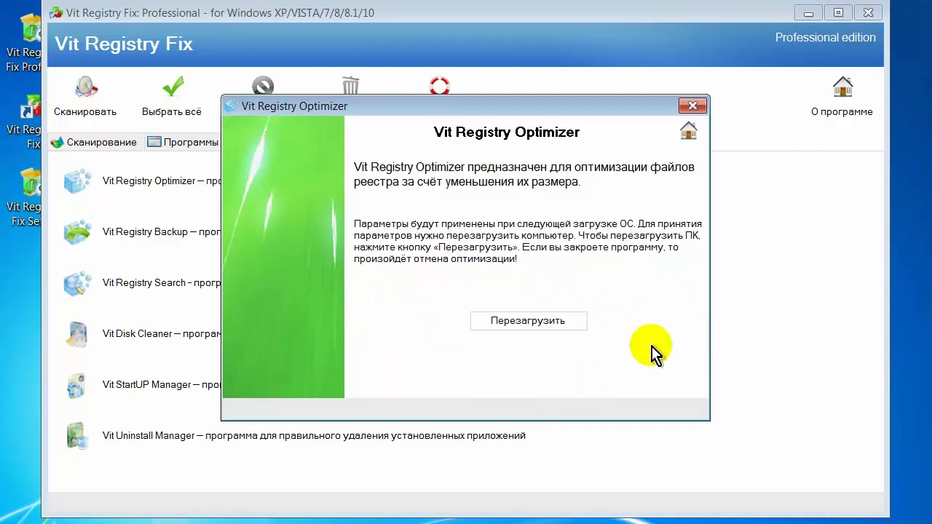
pyautogui.click(692, 109)
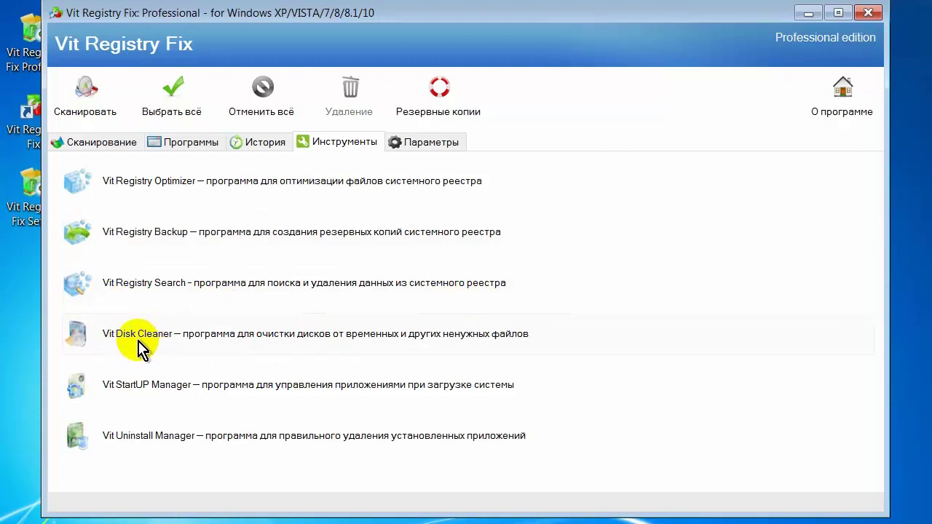
# Step: Scan for junk files with Vit Disk Cleaner's quick search in trial mode, delete all found items and close the cleaner
pyautogui.click(252, 336)
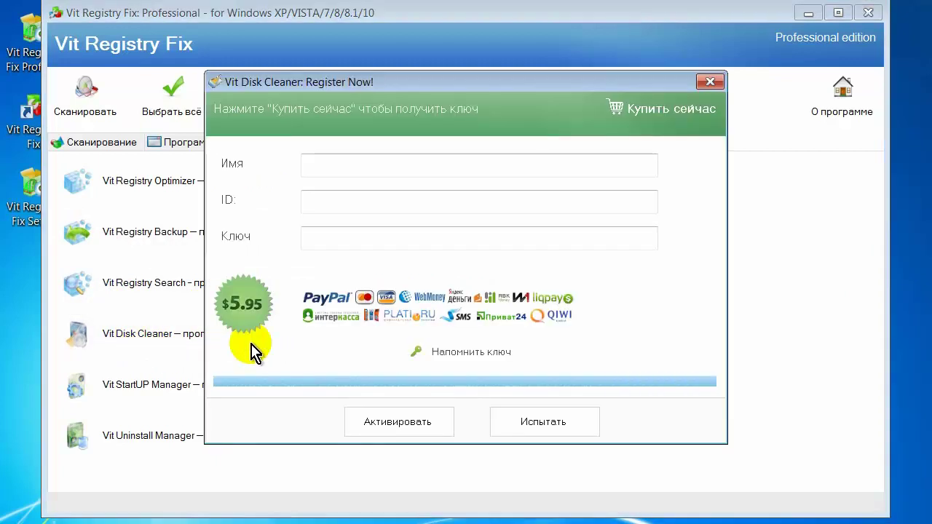
pyautogui.click(563, 422)
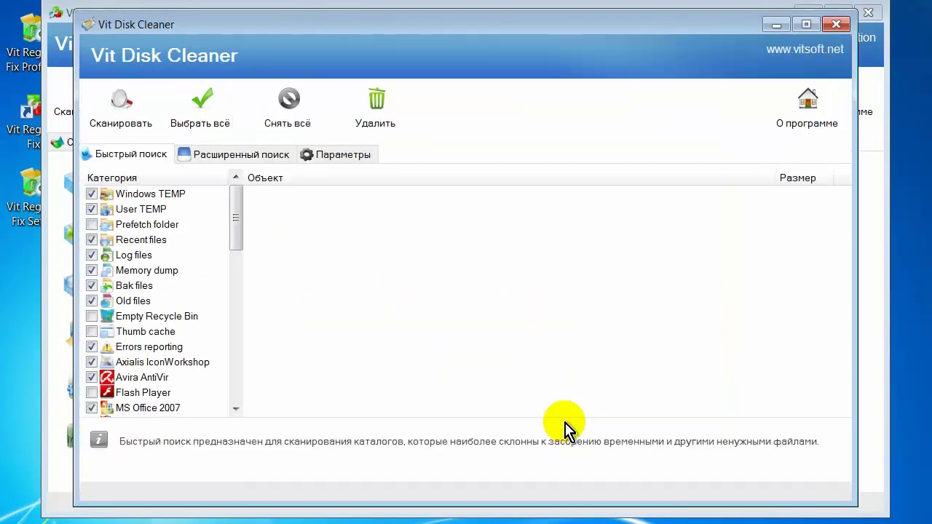
pyautogui.click(119, 109)
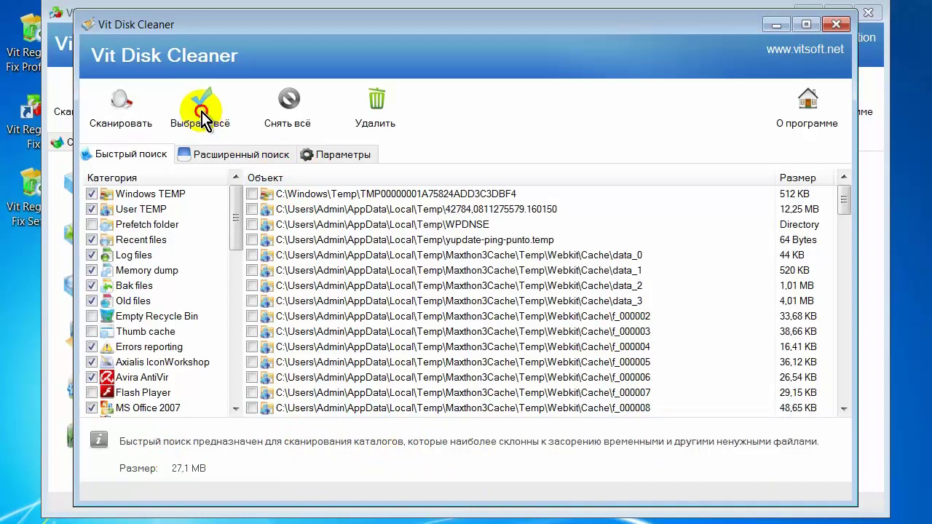
pyautogui.click(375, 109)
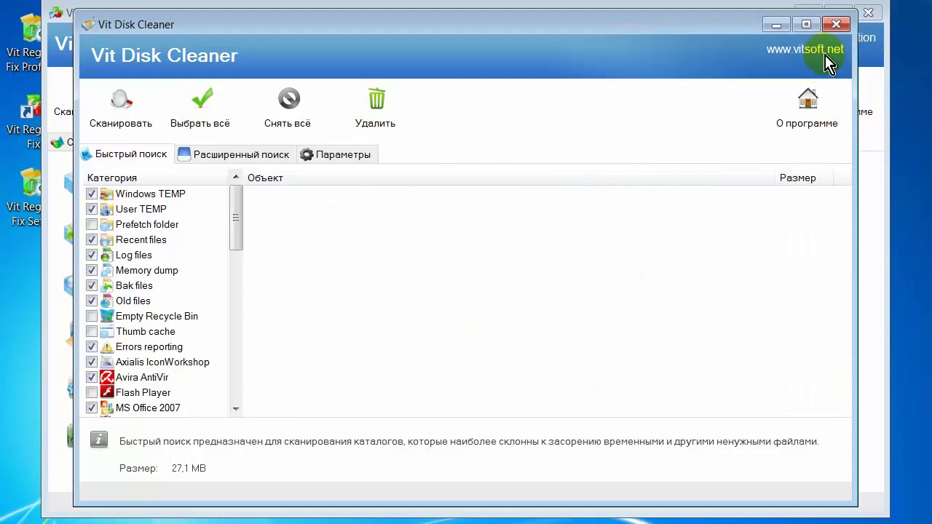
pyautogui.click(837, 25)
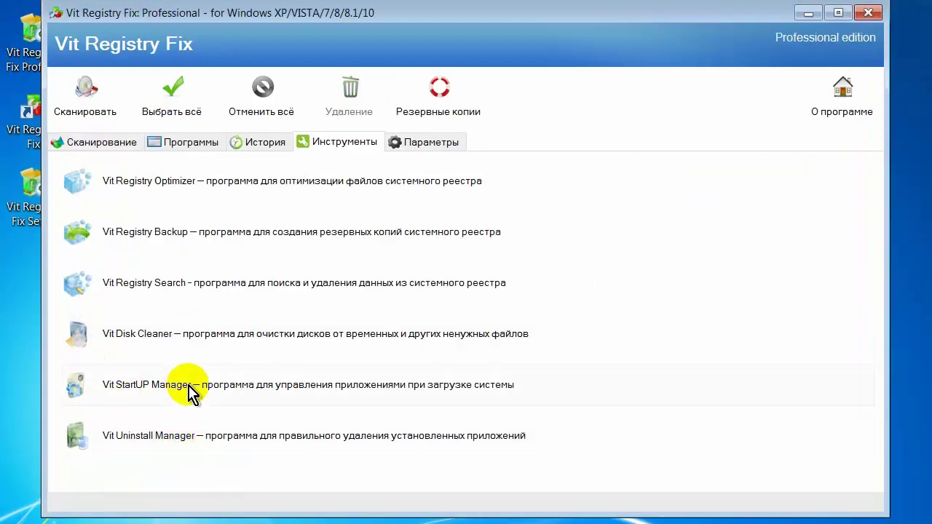
# Step: Open Vit StartUP Manager in trial mode and try marking the Punto Switcher.lnk startup entry, then clear its mark
pyautogui.click(247, 391)
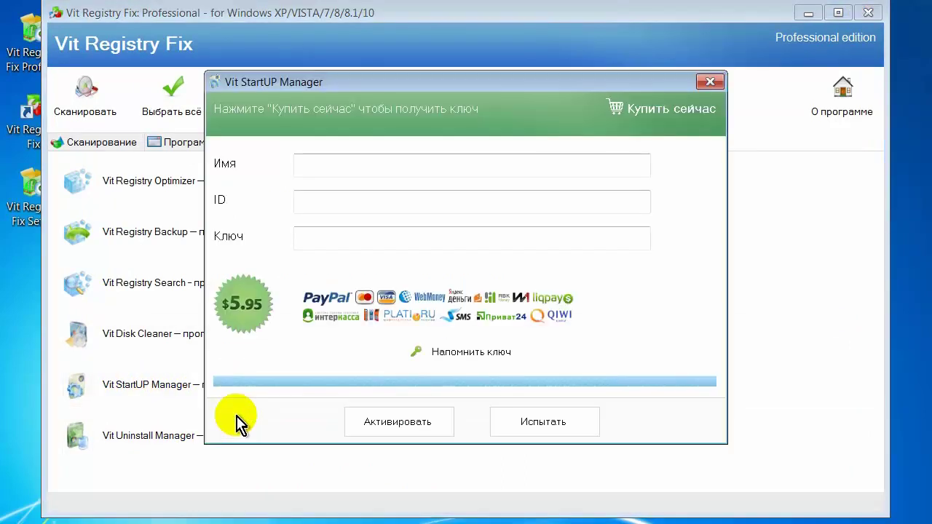
pyautogui.click(561, 428)
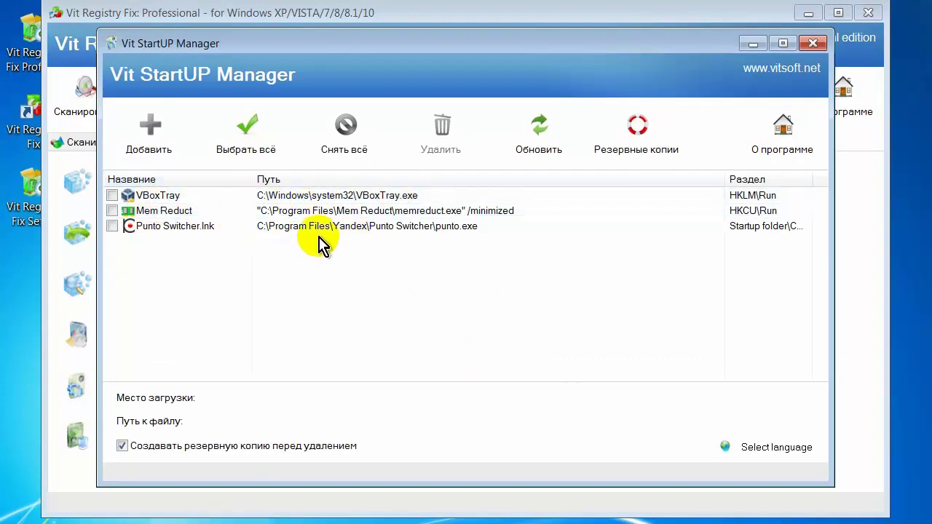
pyautogui.click(113, 225)
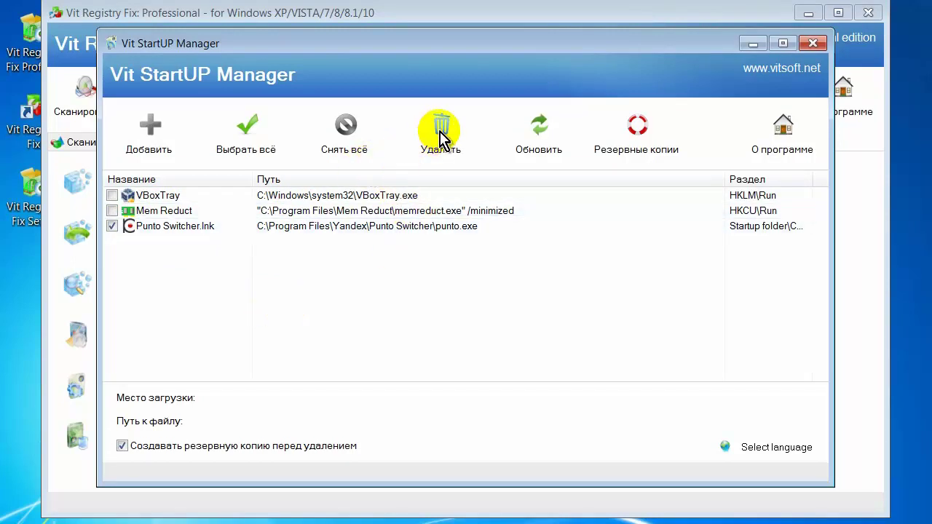
pyautogui.click(112, 226)
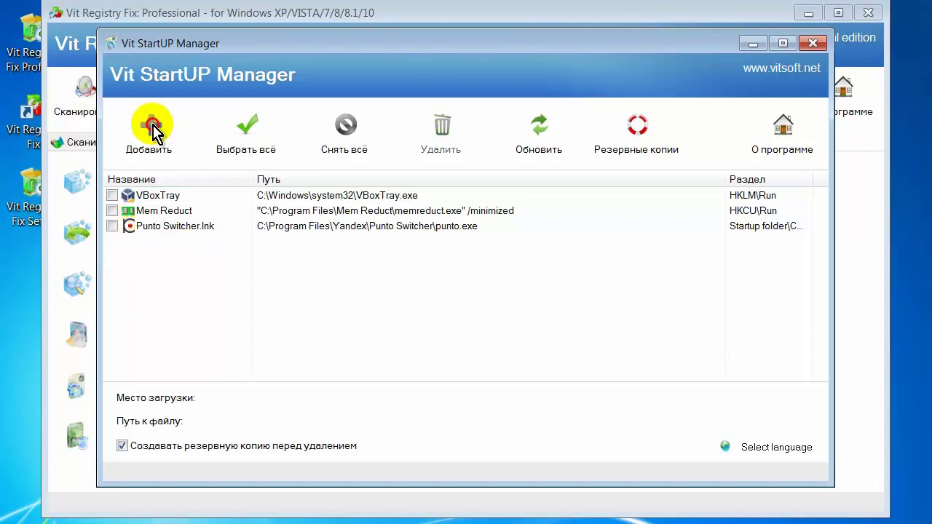
# Step: Add C:\Program Files\CCleaner\CCleaner.exe to startup as CCleaner under HKEY_CURRENT_USER\Run
pyautogui.click(154, 128)
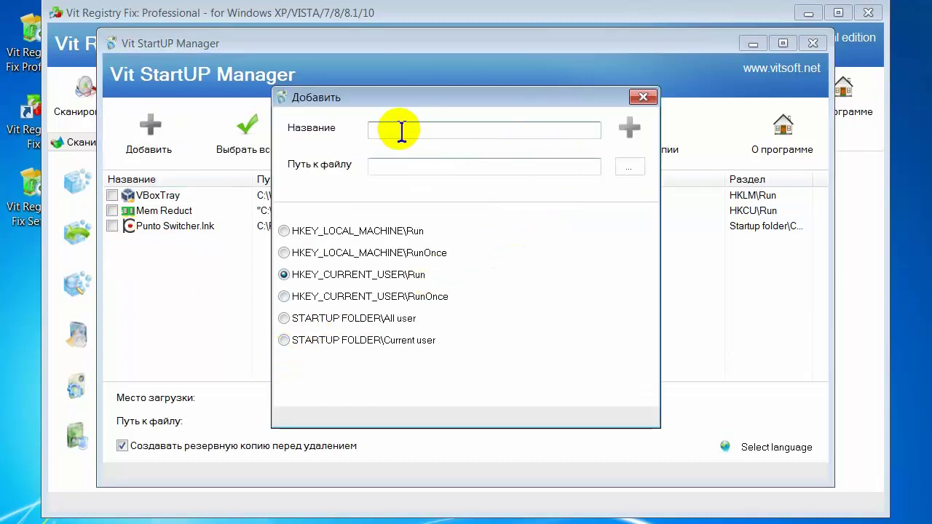
pyautogui.click(629, 168)
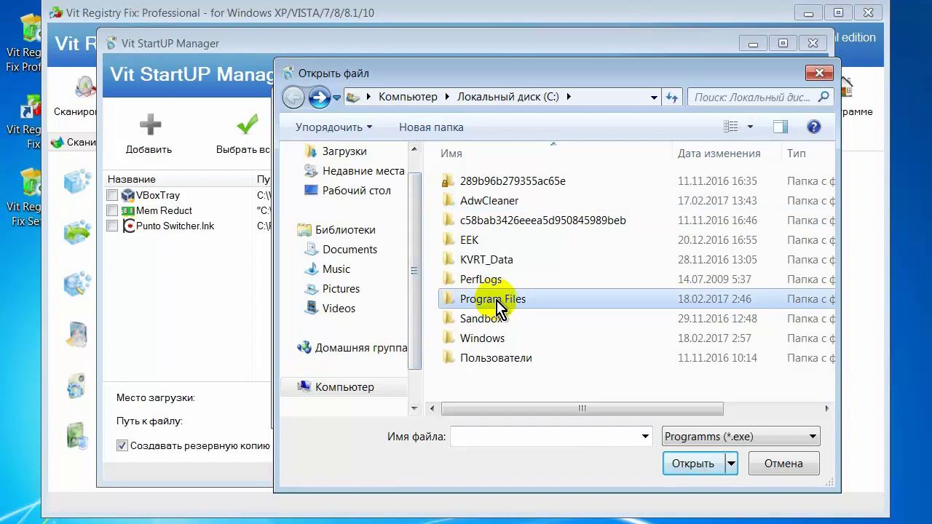
pyautogui.doubleClick(498, 304)
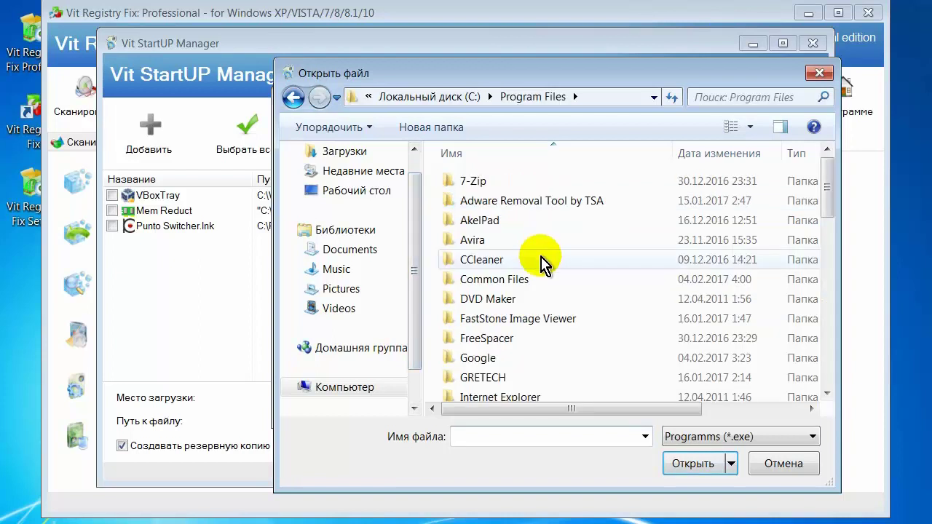
pyautogui.click(480, 264)
pyautogui.click(695, 464)
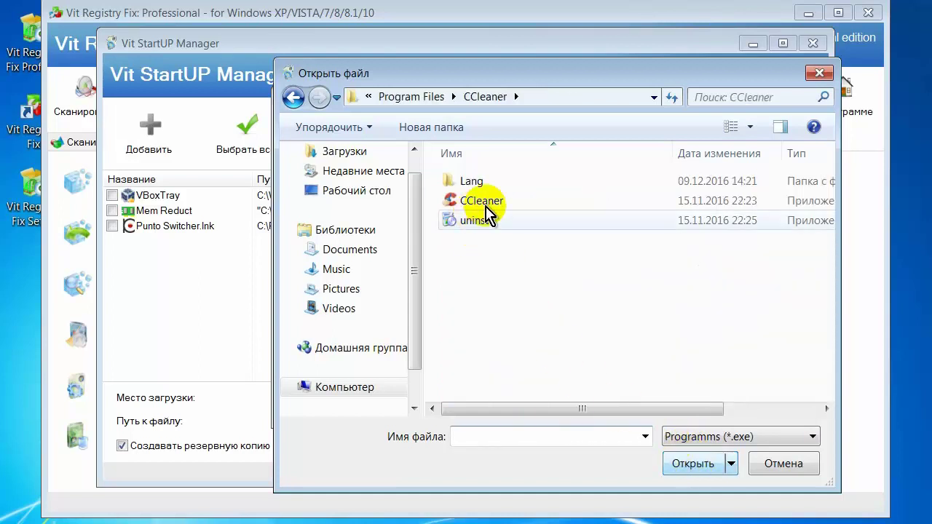
pyautogui.click(487, 206)
pyautogui.click(692, 464)
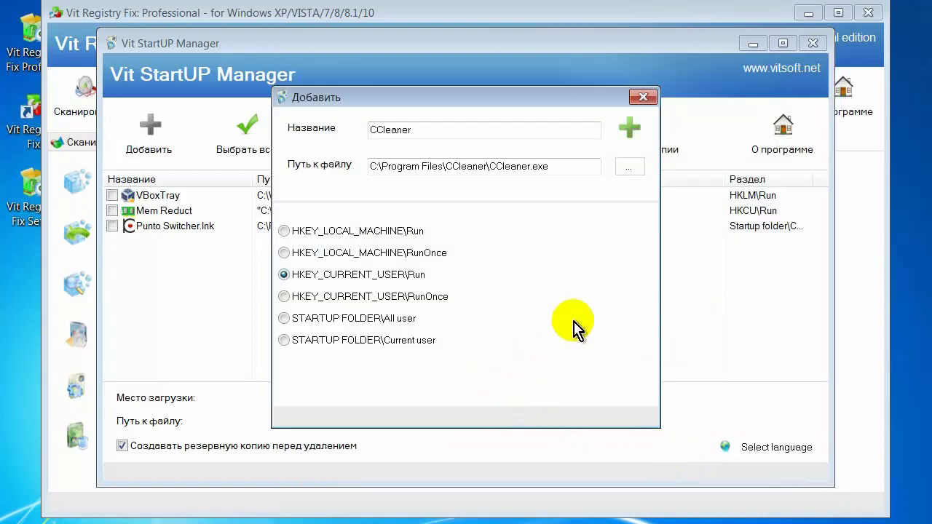
pyautogui.click(630, 129)
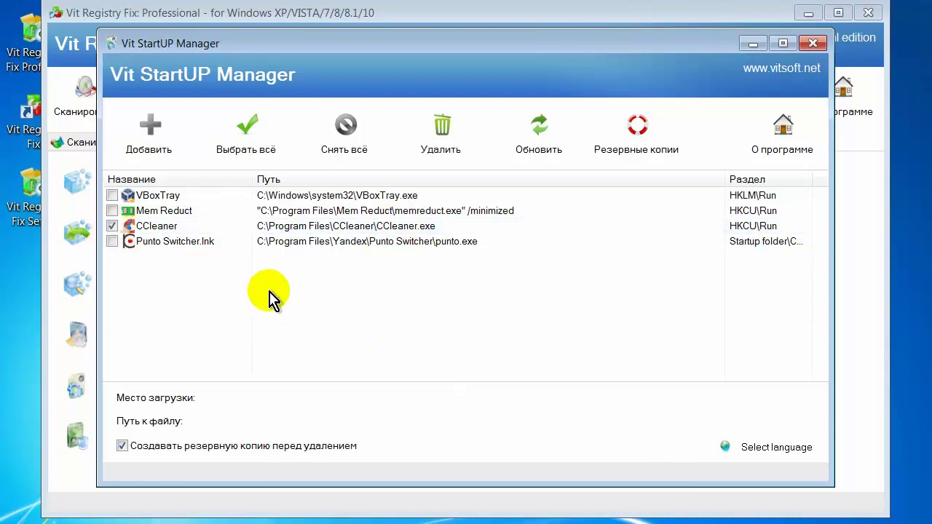
# Step: Delete the marked CCleaner entry from the startup list and close Vit StartUP Manager
pyautogui.click(439, 130)
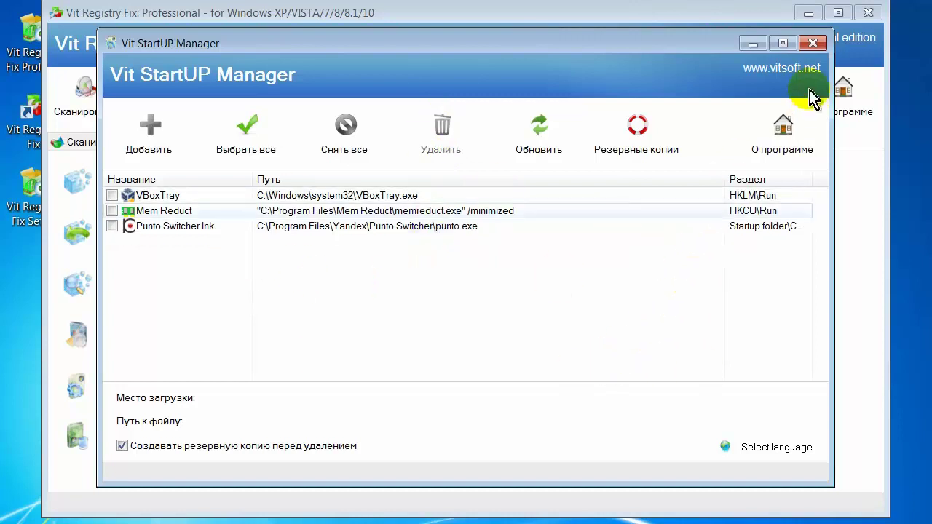
pyautogui.click(813, 43)
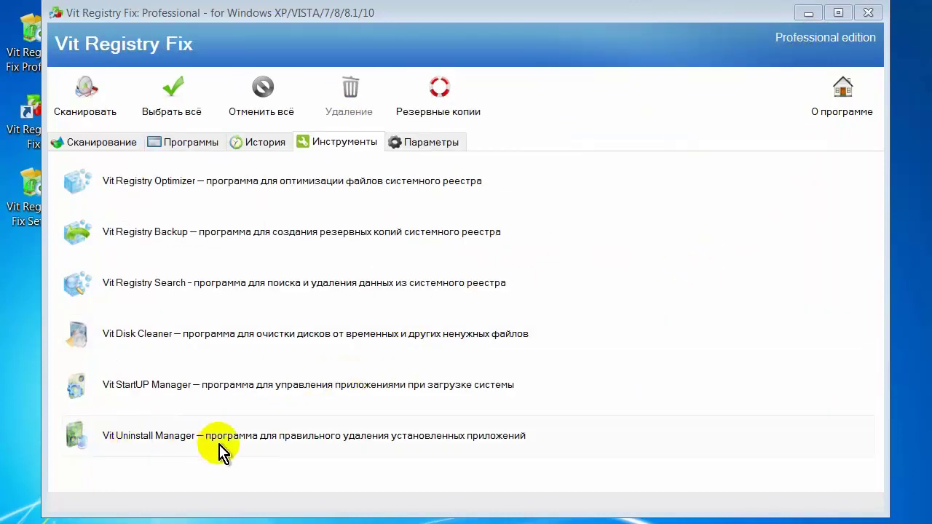
# Step: Open Vit Uninstall Manager in trial mode and select FreeSpacer 1.67 among the installed programs
pyautogui.click(259, 437)
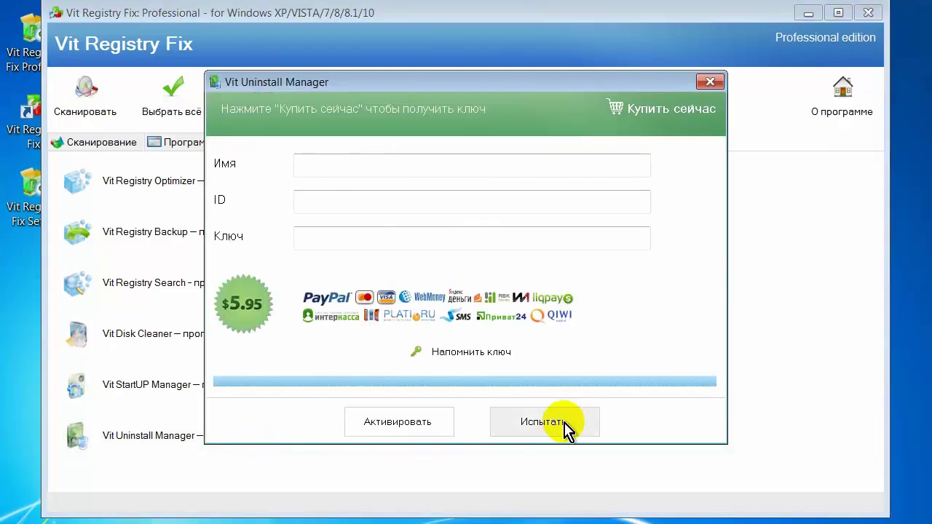
pyautogui.click(564, 422)
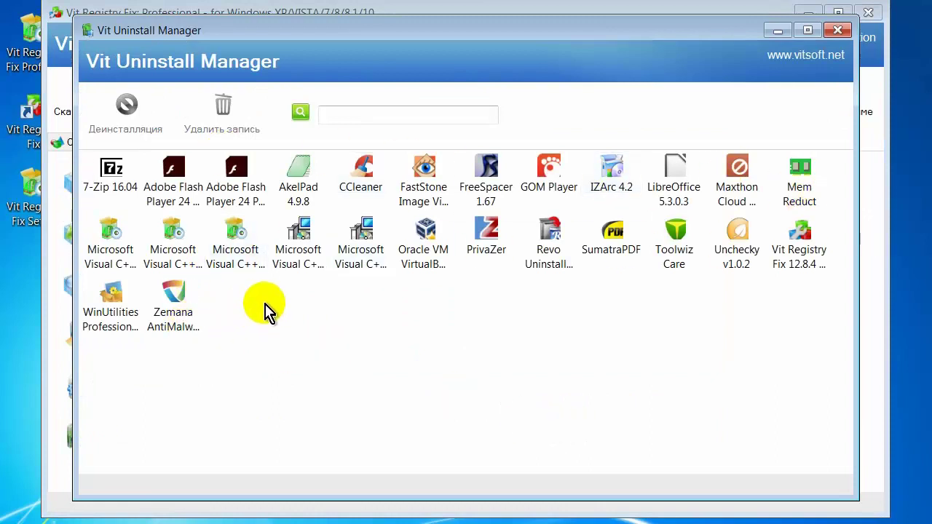
pyautogui.click(488, 166)
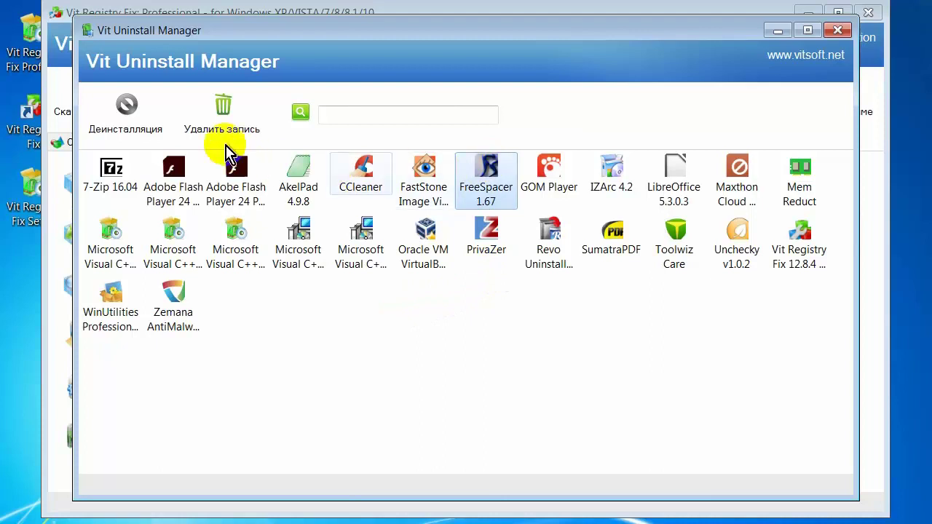